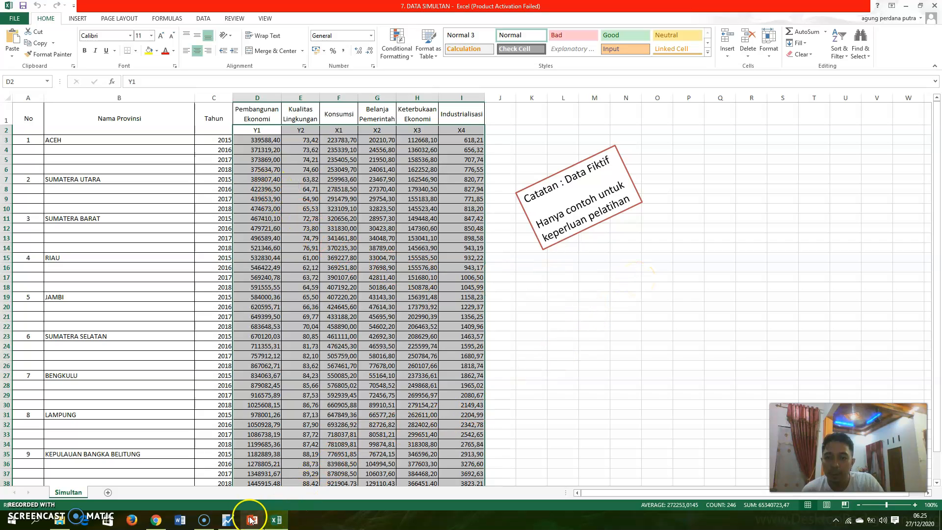
Switch to EViews and start a new workfile with the Balanced Panel structure type
click(229, 520)
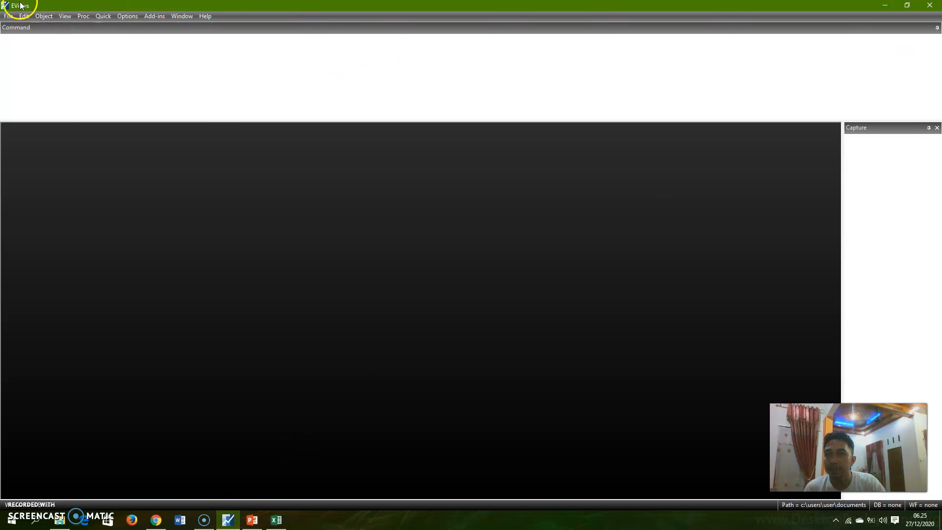
click(8, 17)
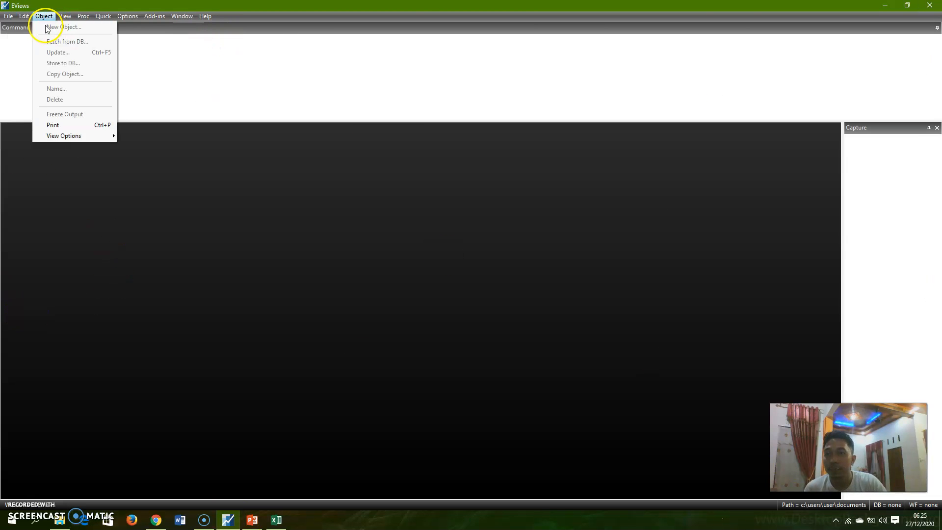
click(24, 29)
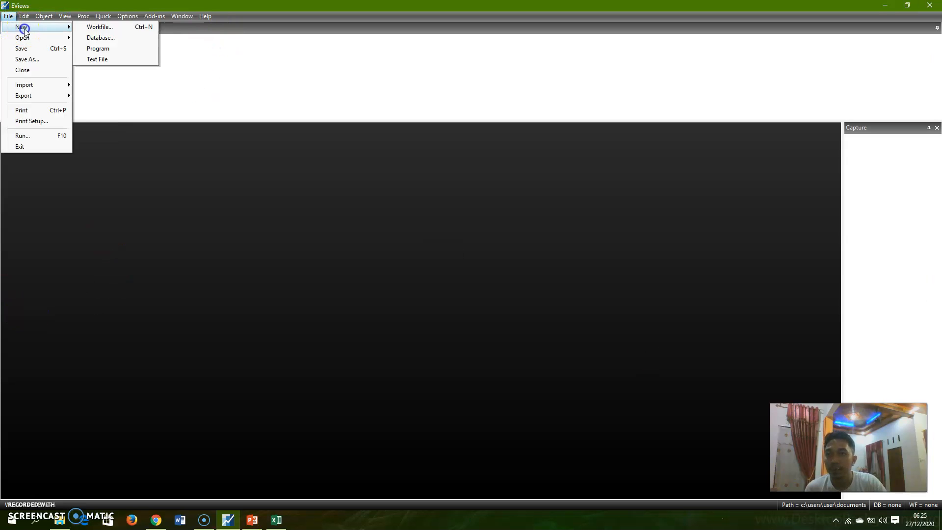
click(107, 29)
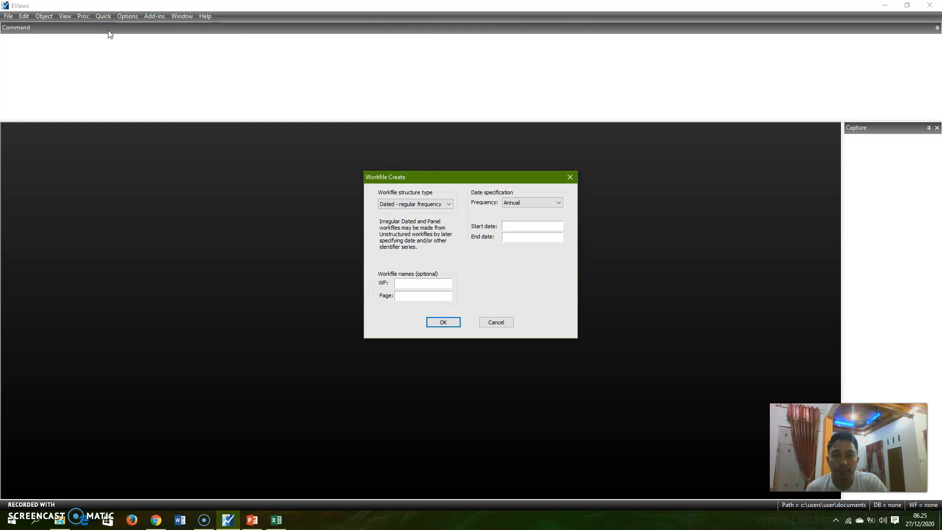
click(411, 205)
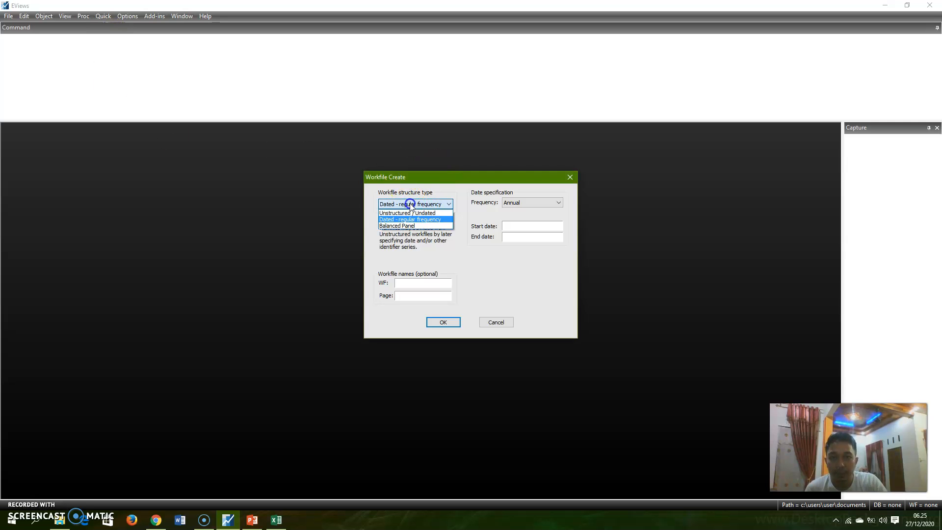
click(400, 226)
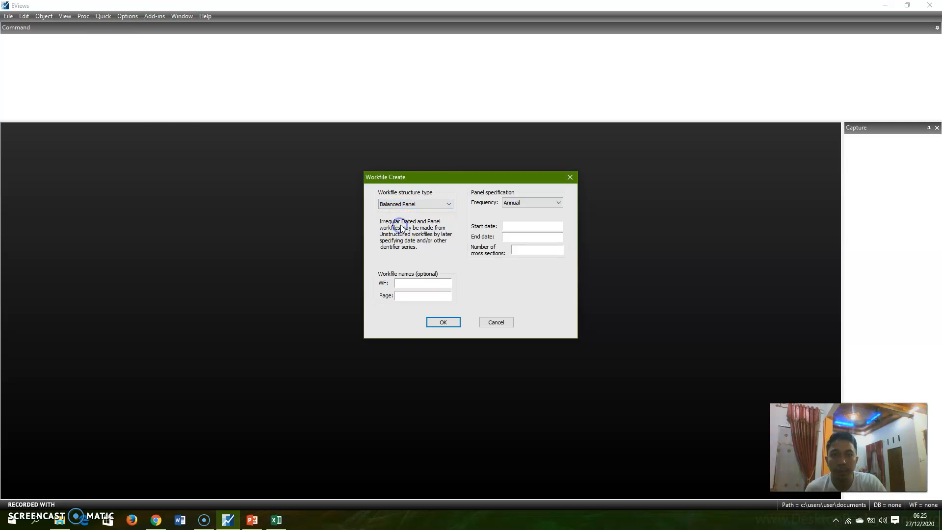
Set the panel's start date to 2015, end date to 2018 and 10 cross sections, and create the workfile
click(524, 226)
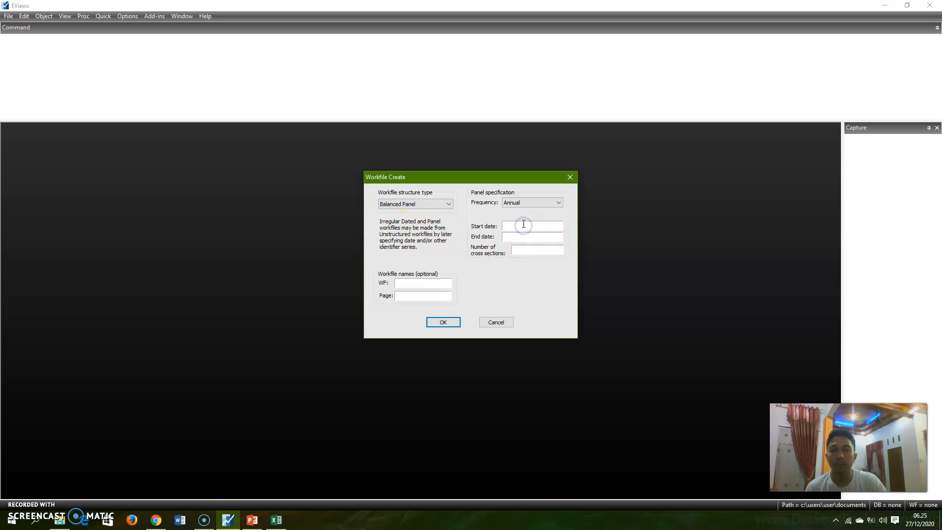
text(2015)
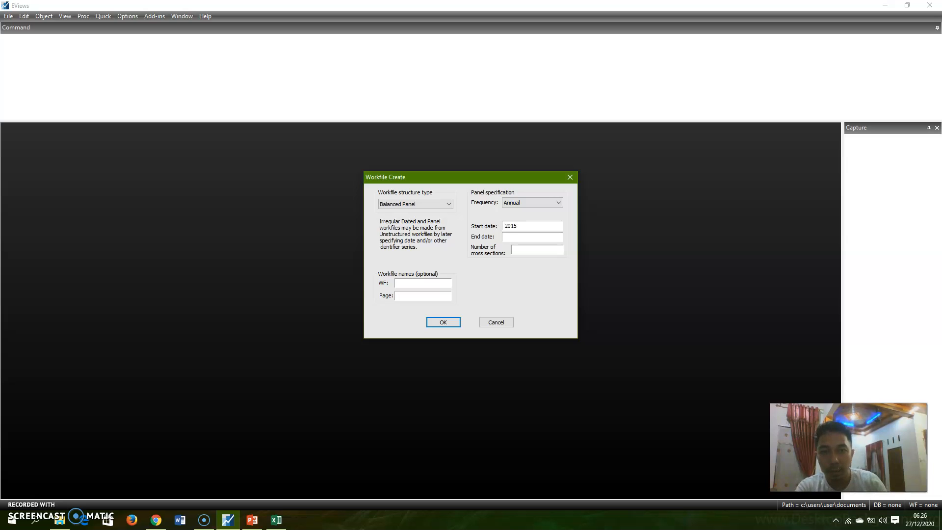
click(527, 238)
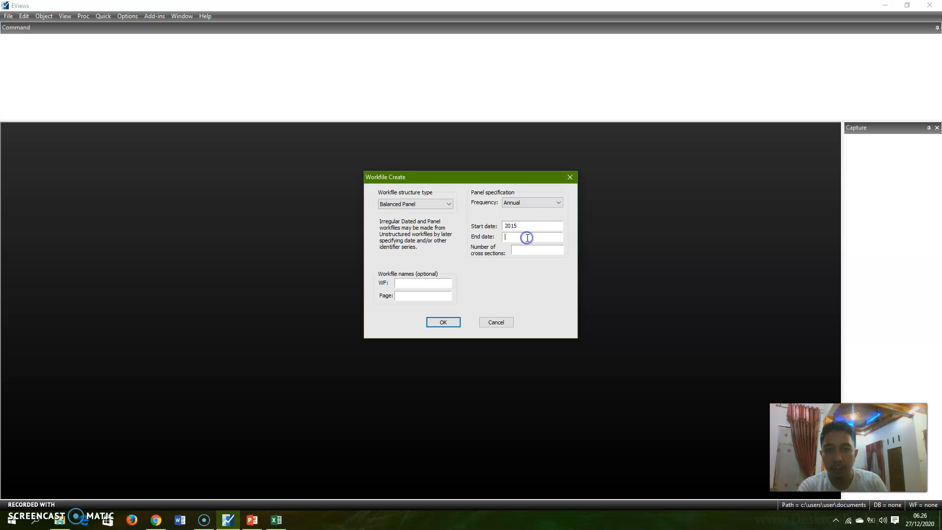
text(2018)
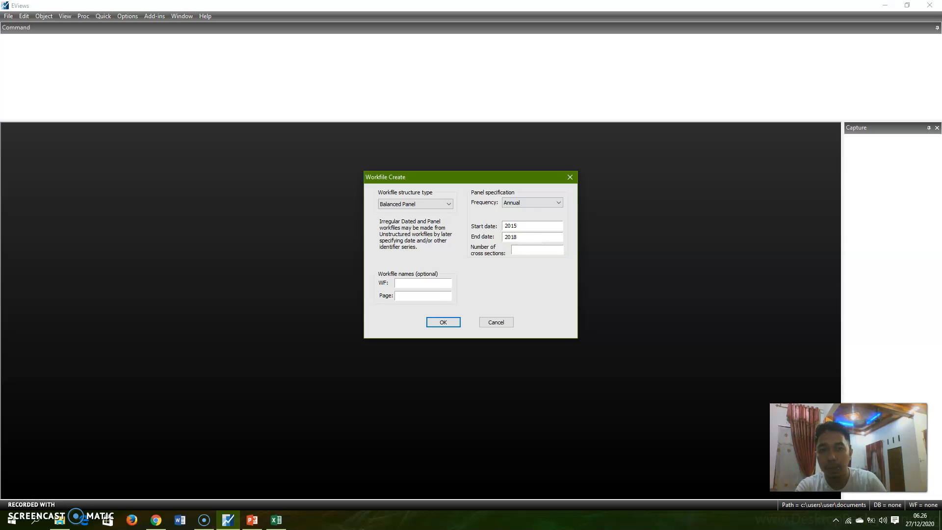
click(538, 252)
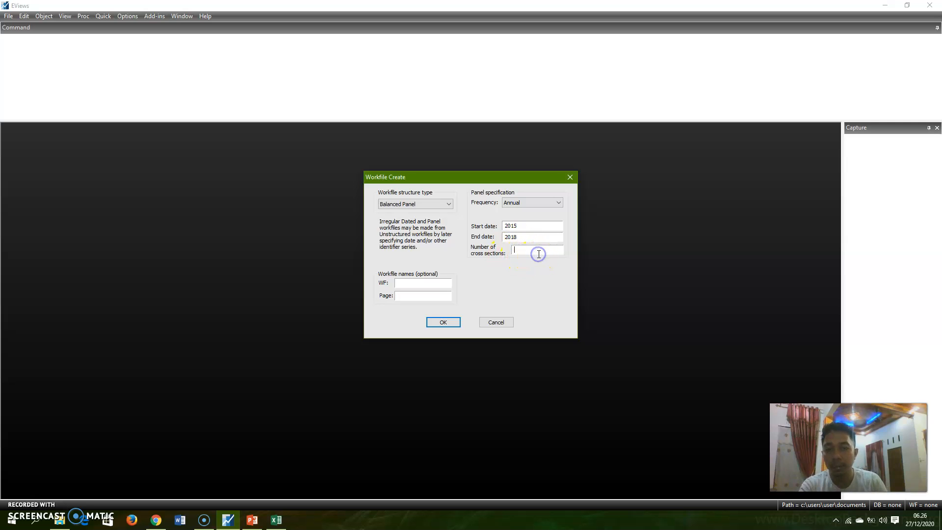
text(10)
click(444, 324)
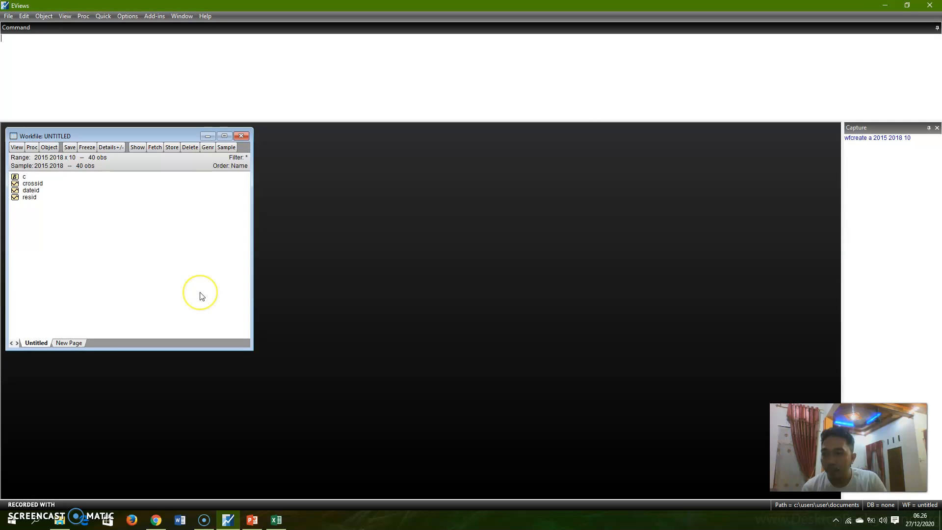
Open an empty group and select the series-name cell above the first observation in its first data column
click(103, 17)
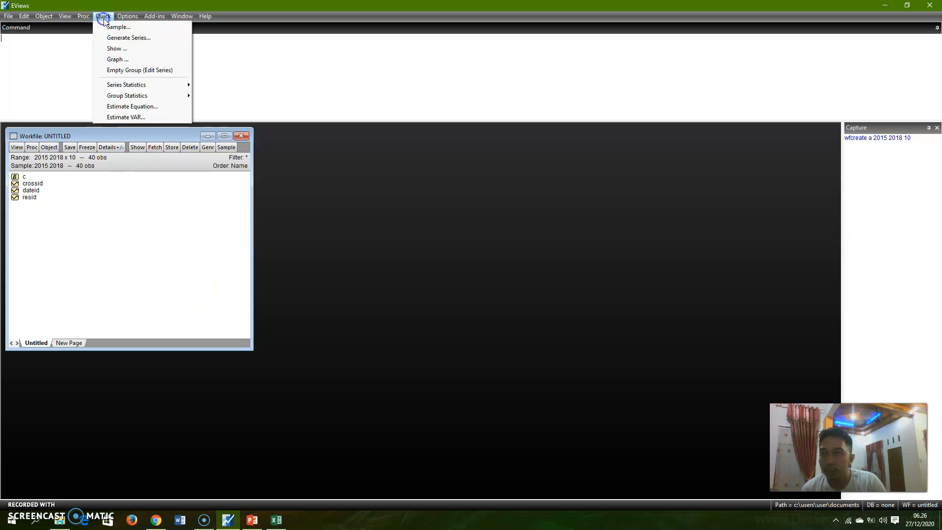
click(131, 70)
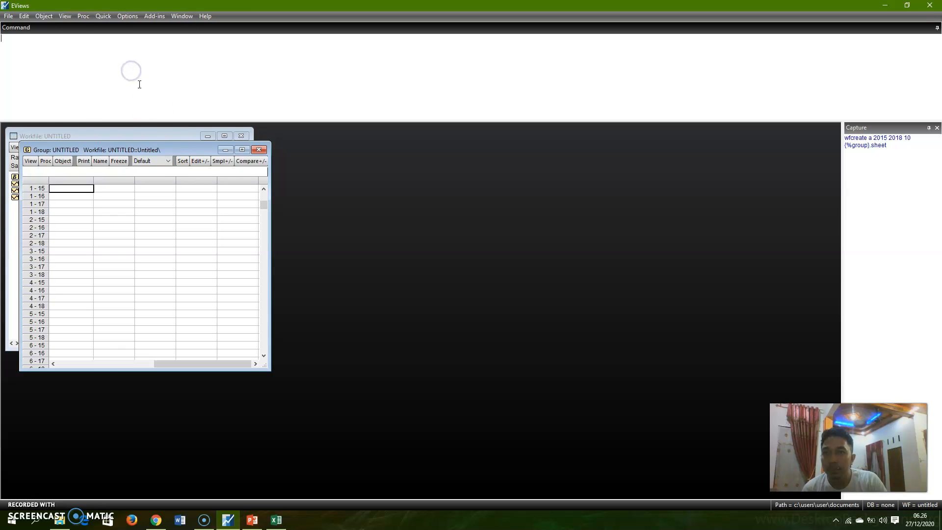
click(90, 364)
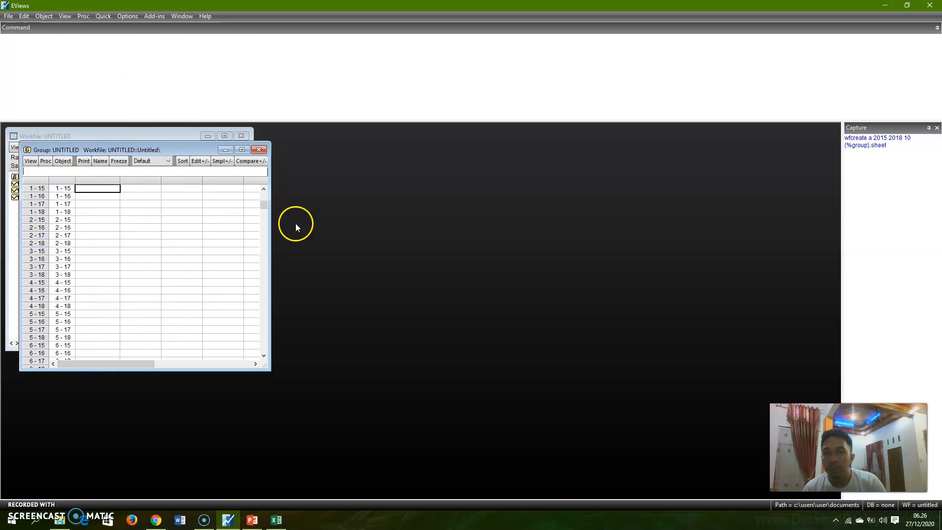
click(264, 197)
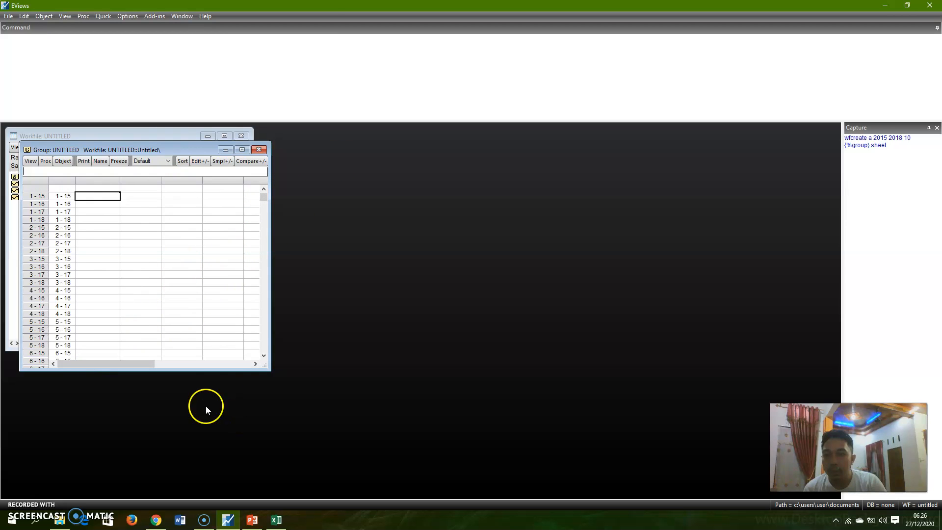
click(94, 188)
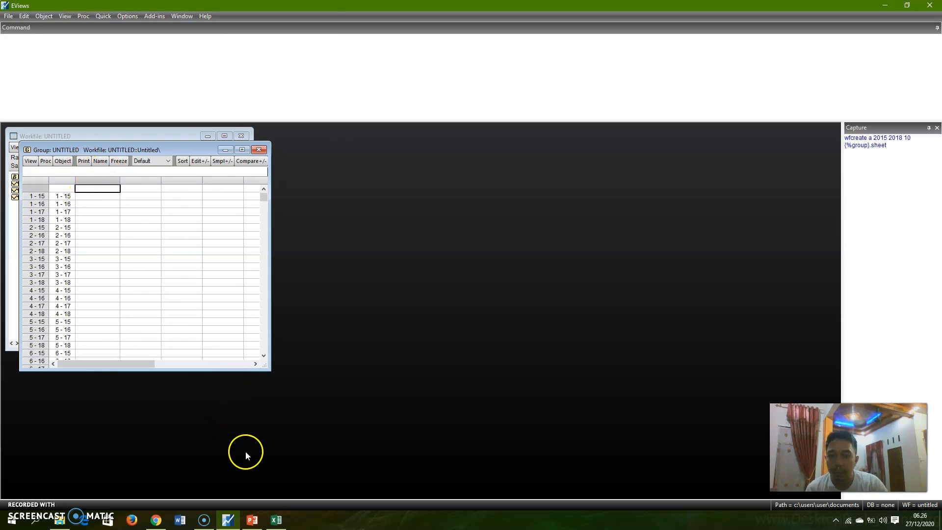
Copy the selected Y1 to X4 data from the Excel sheet and paste it into the empty EViews group
click(275, 521)
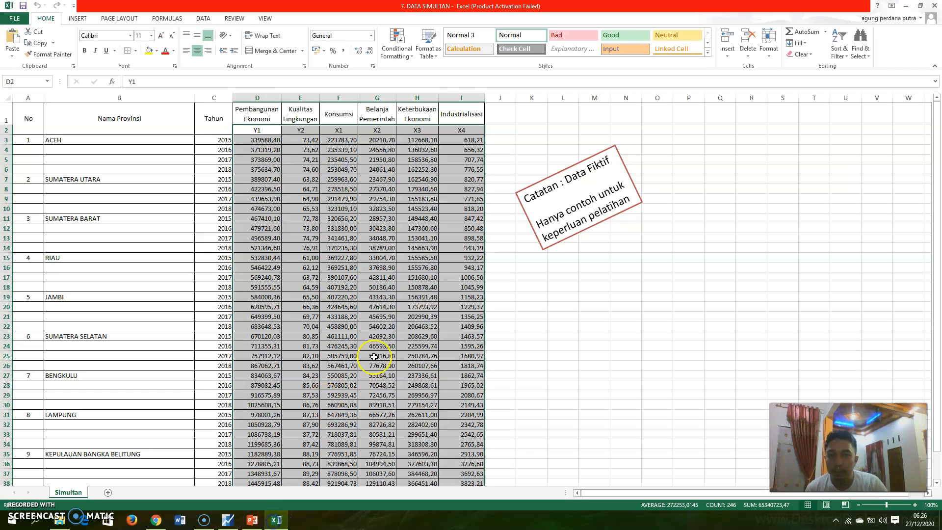
right_click(312, 186)
click(330, 200)
click(230, 522)
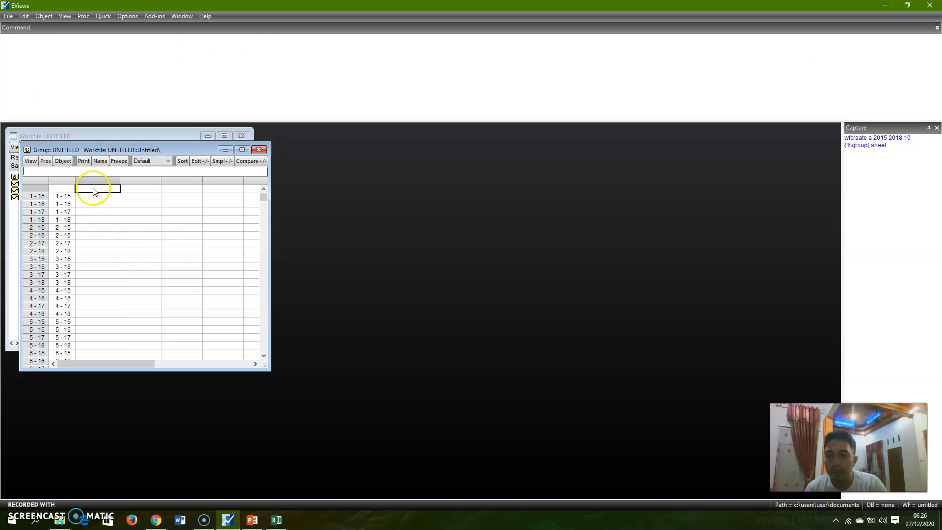
right_click(94, 188)
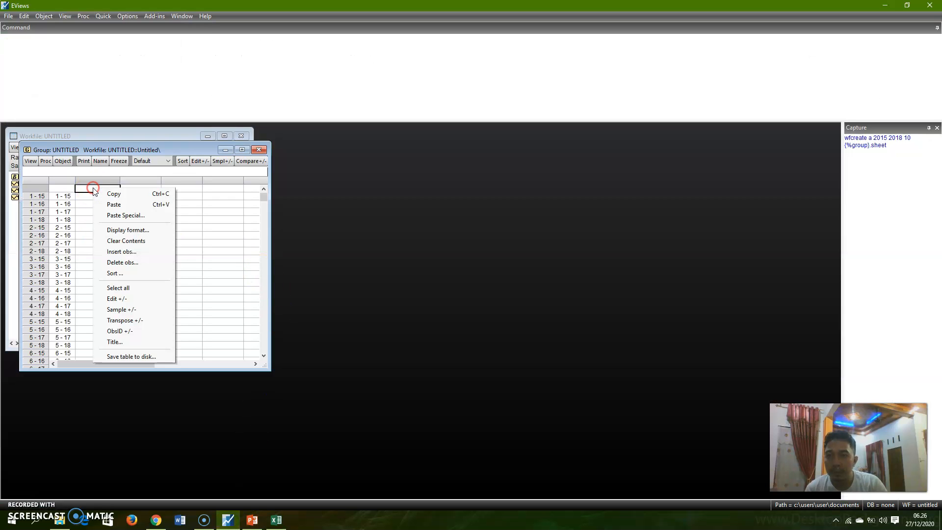
click(116, 205)
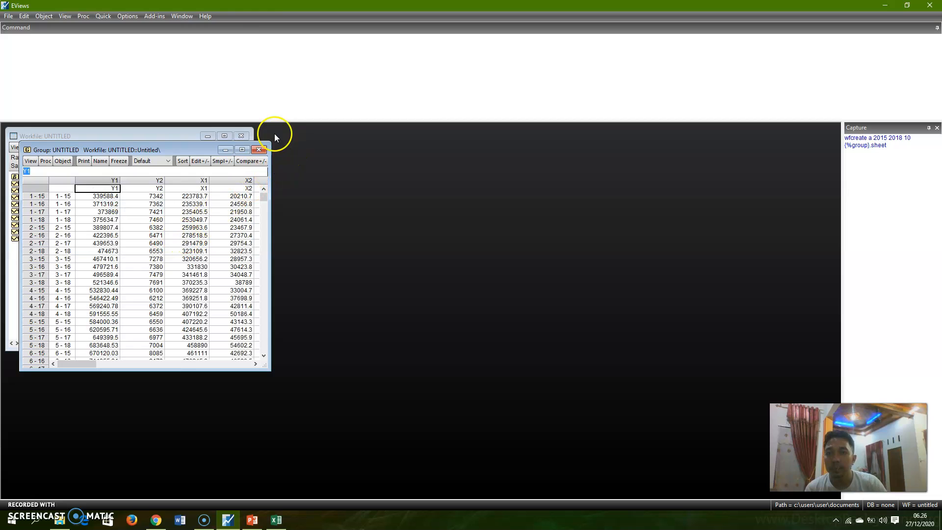
Close the group of pasted series and keep it under the name datagroup
click(259, 150)
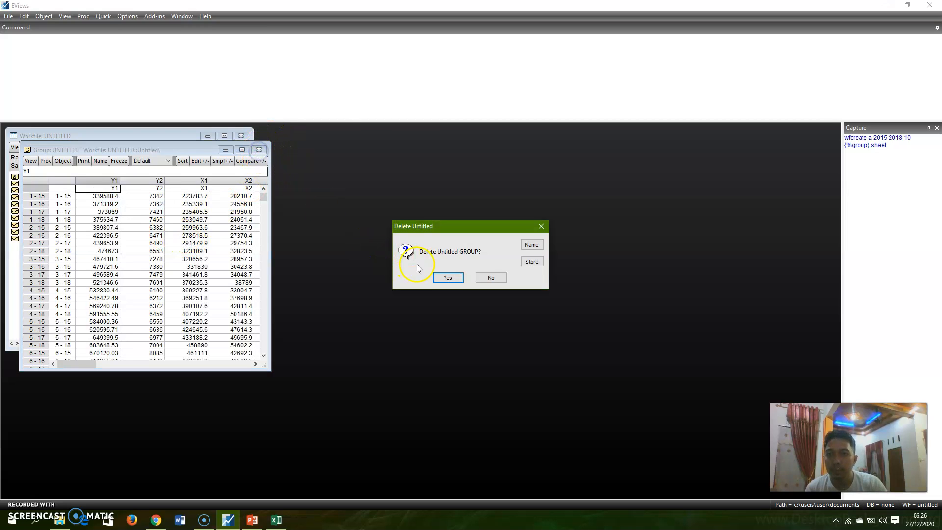
click(530, 245)
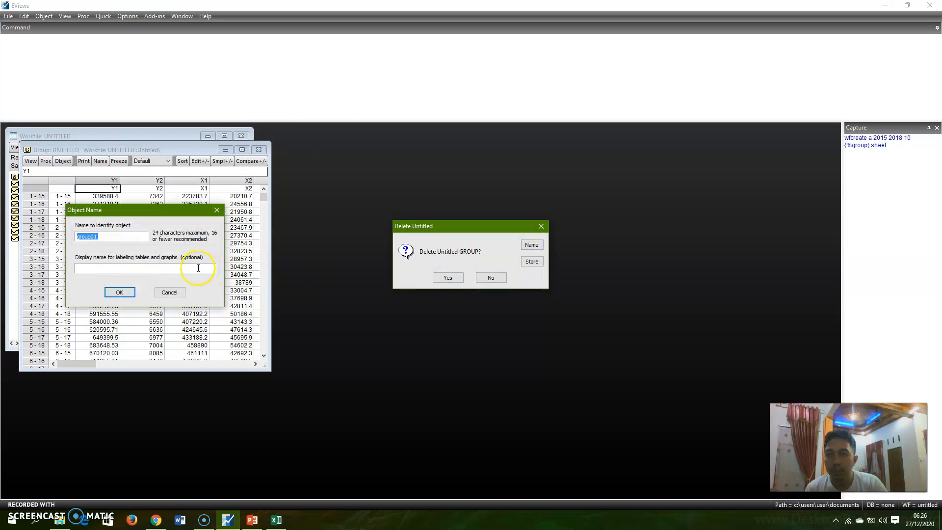
text(dat)
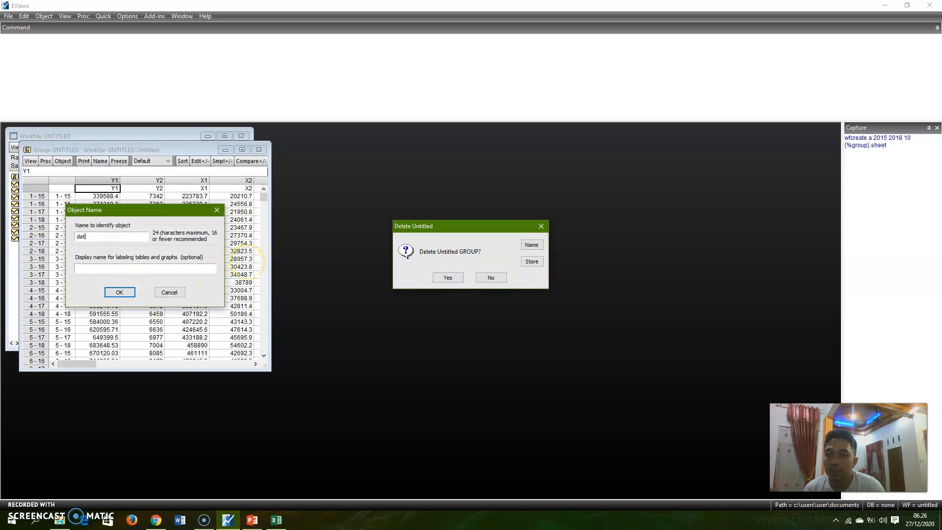
text(agroup)
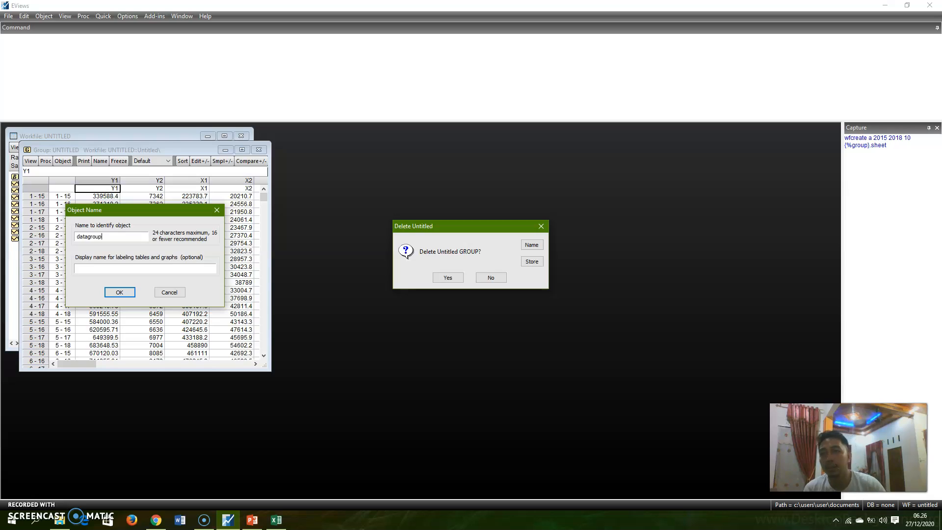
click(120, 293)
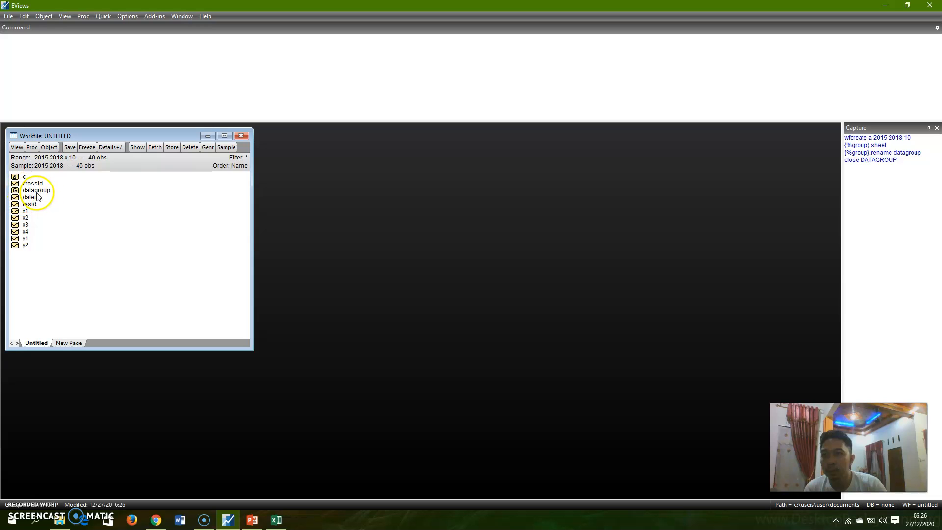
Start an equation estimation with the specification y1 c y2 x1 x2 and the TSLS - Two-Stage Least Squares method
click(101, 15)
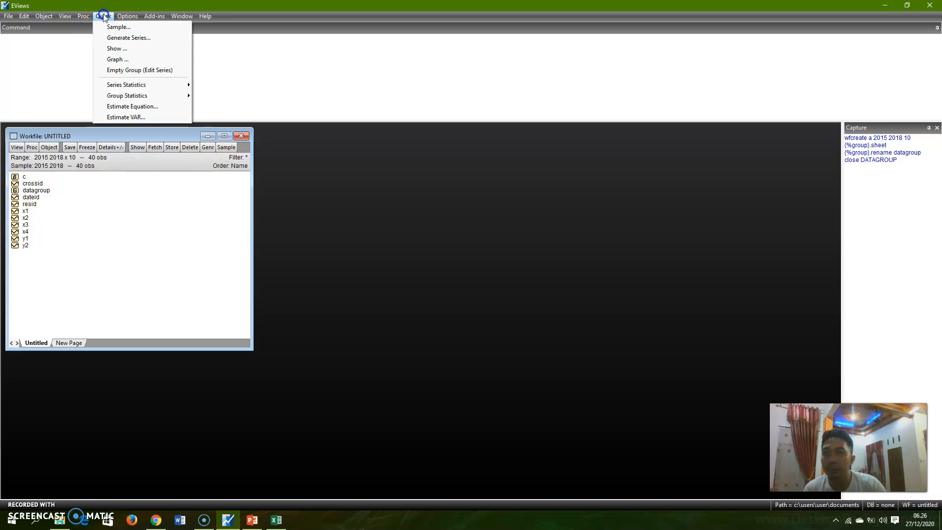
click(134, 107)
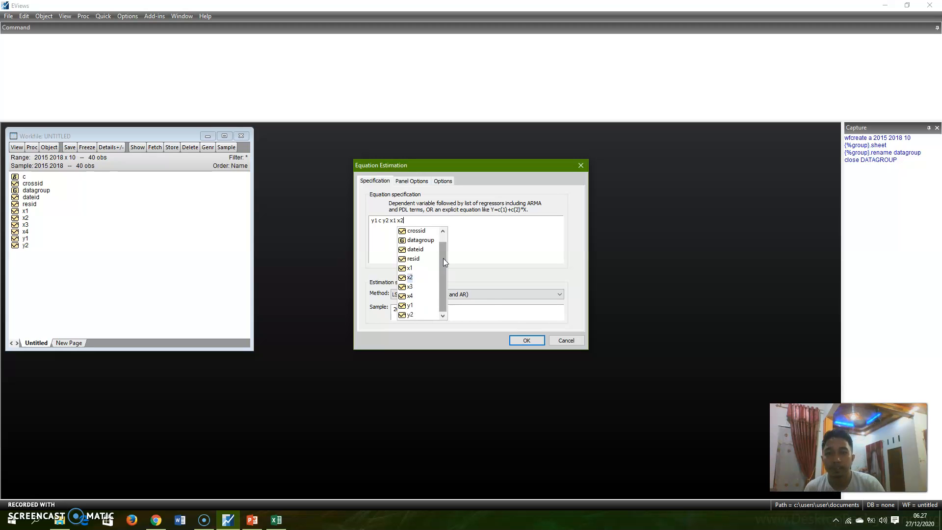
click(494, 294)
scroll(493, 293, up, 2)
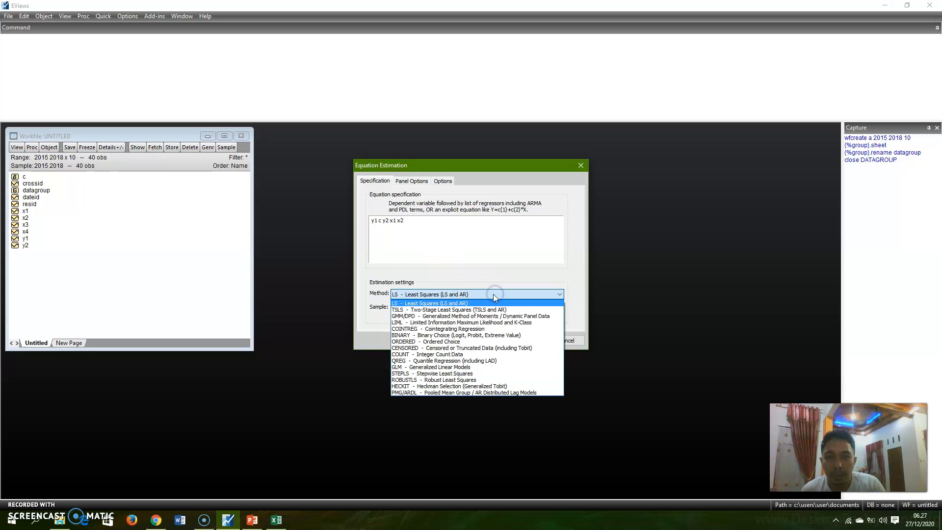
click(420, 308)
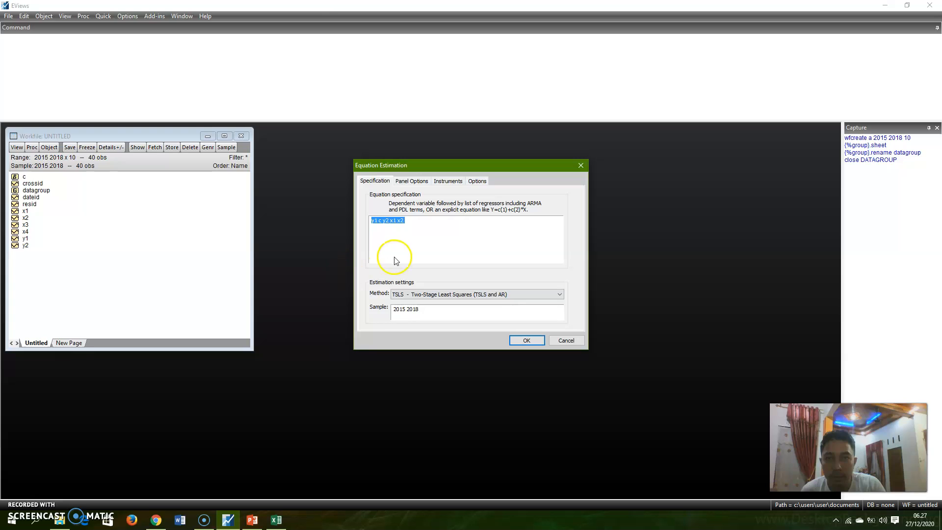
Enter x1 x2 x3 x4 as the instrument list and estimate the equation
click(447, 181)
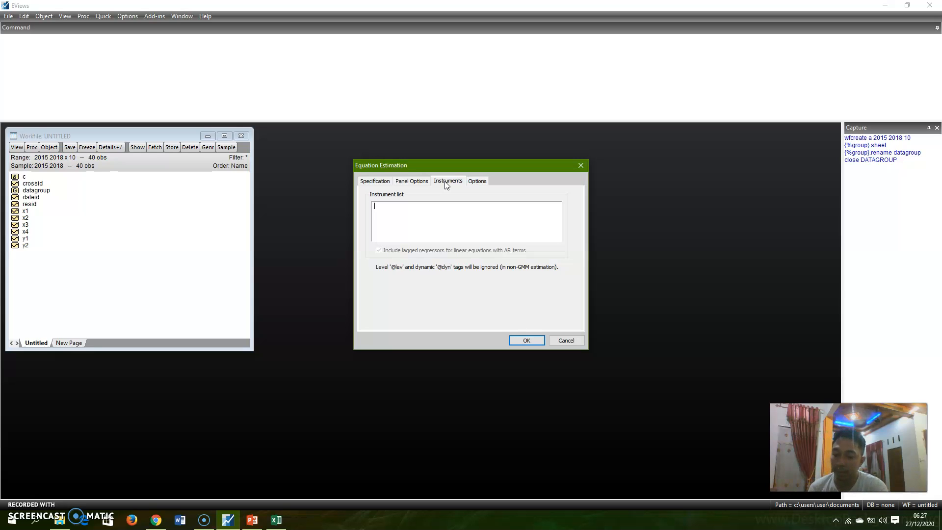
text(x)
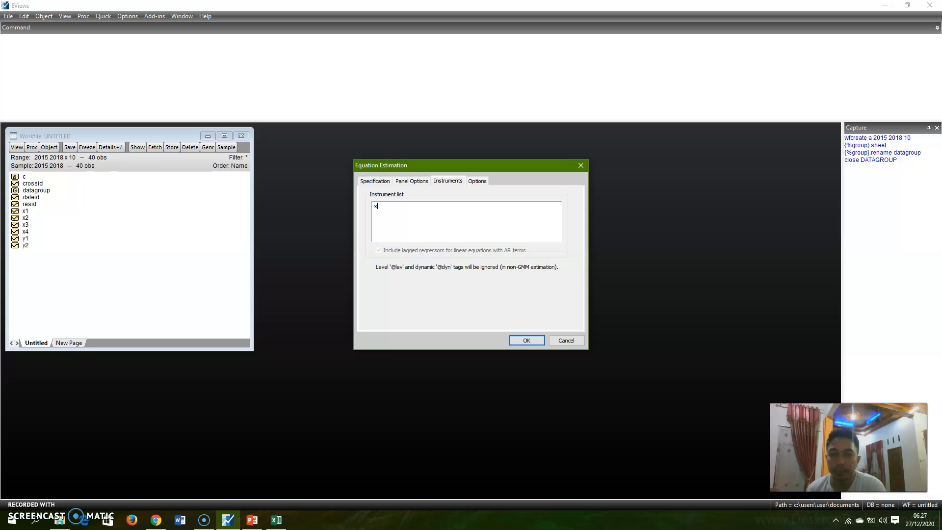
text(1 x2 x3 x4)
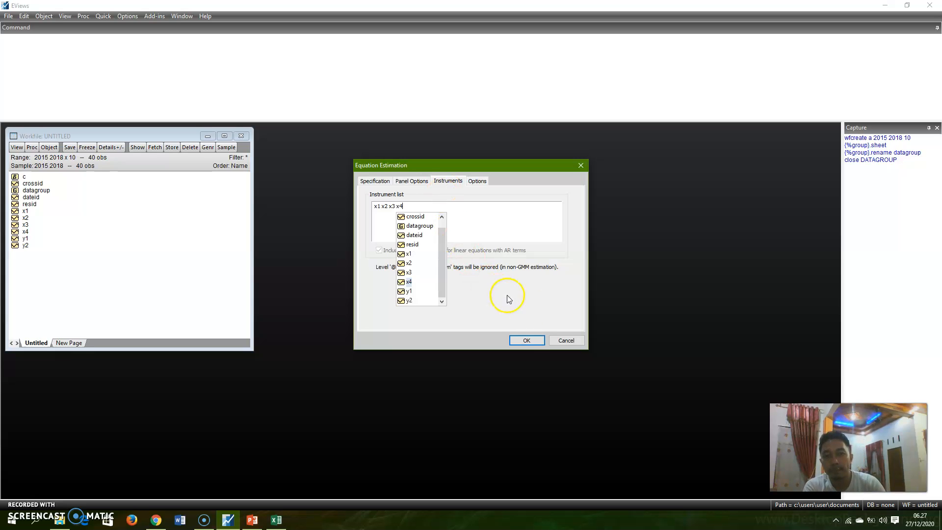
click(527, 340)
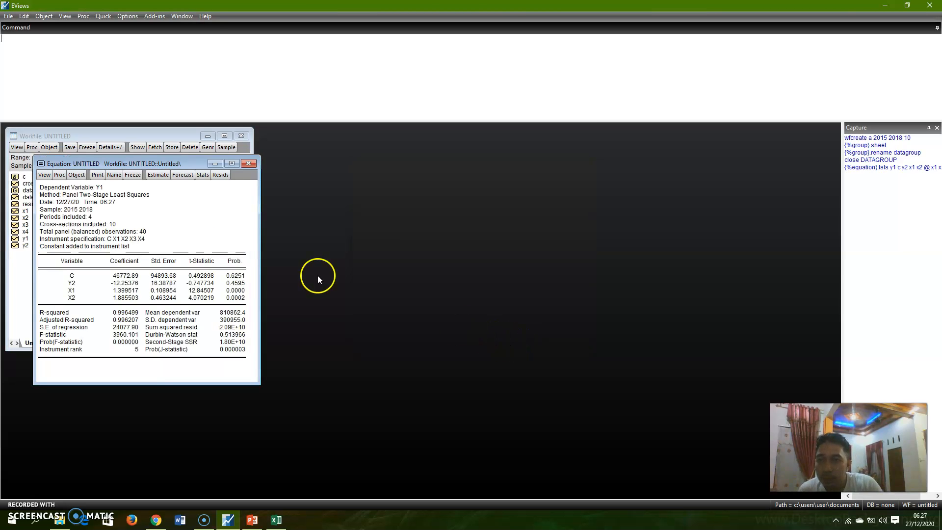
Freeze the Y1 estimation output as a table, name it pers_y1 and minimize the table window
click(132, 174)
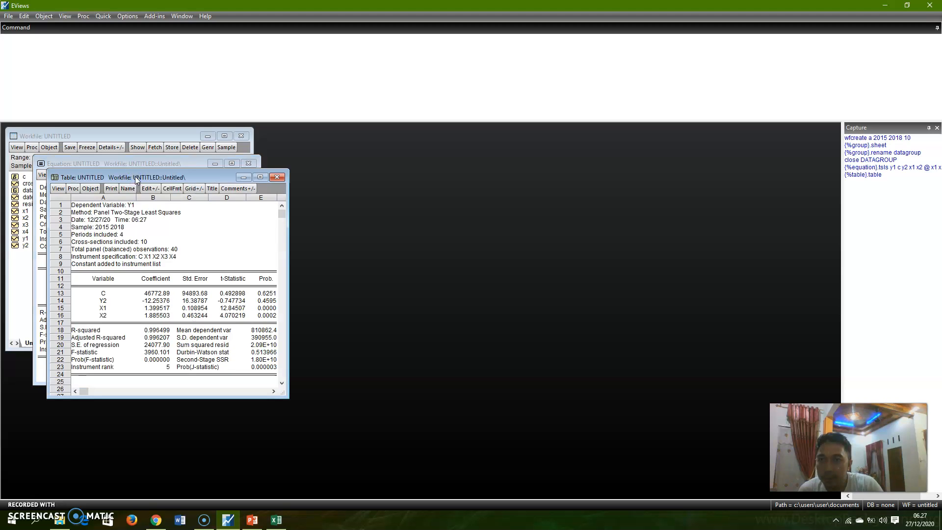
click(128, 188)
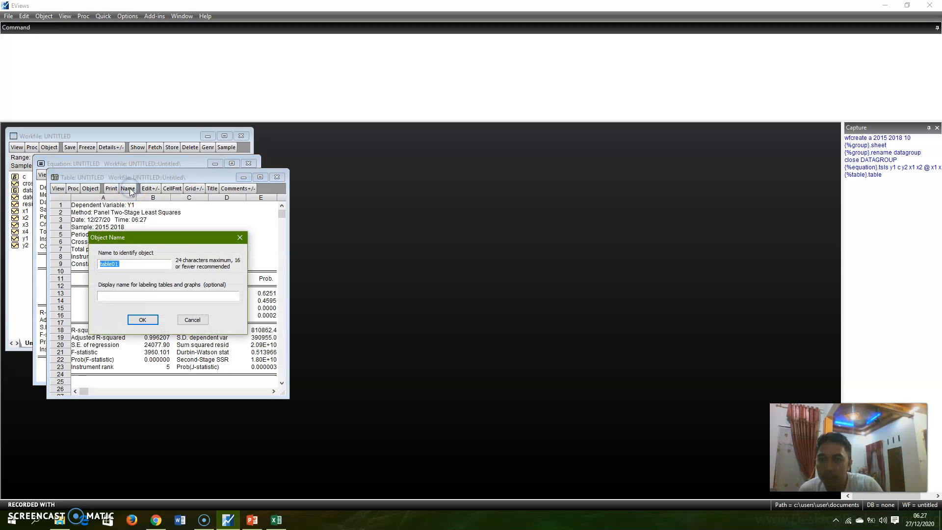
text(pers_y1)
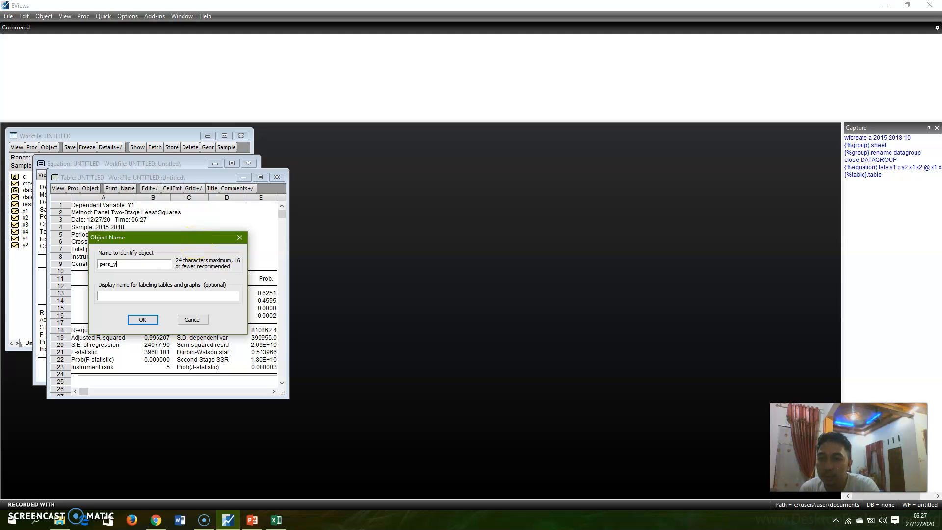
click(144, 319)
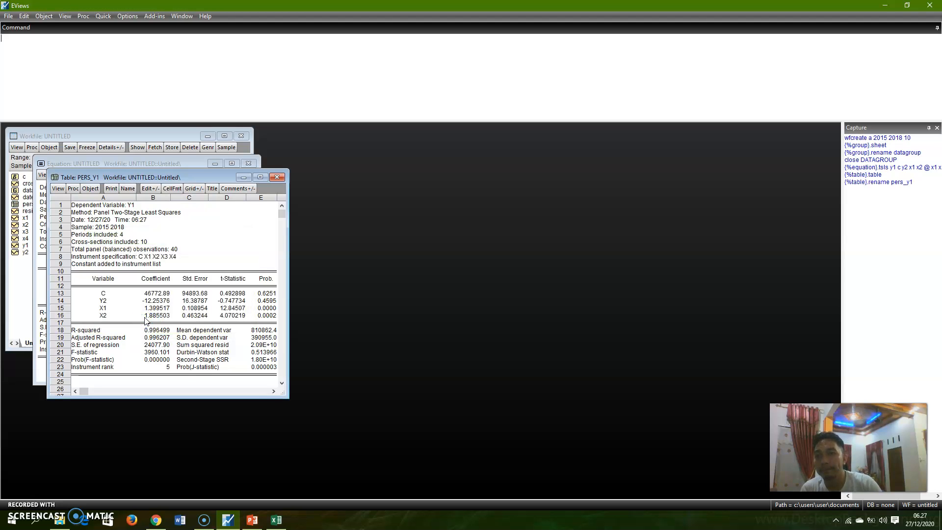
click(488, 141)
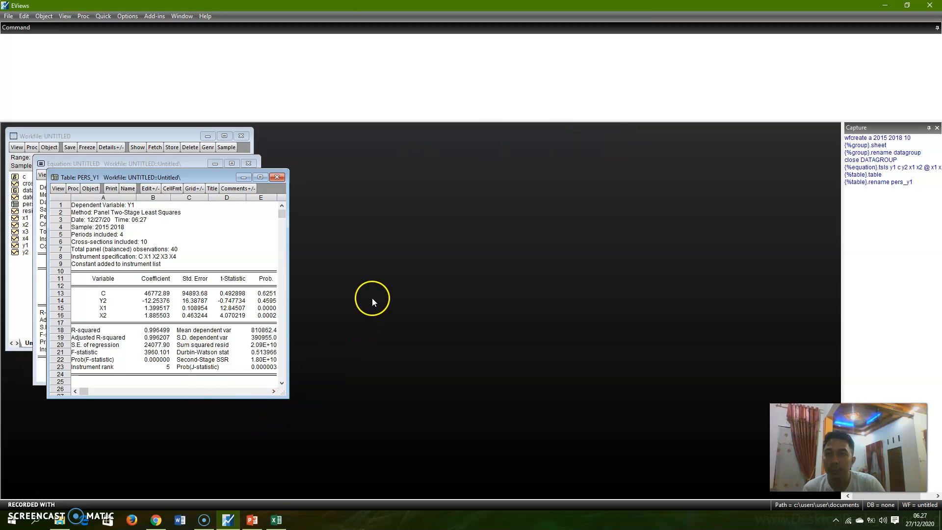
click(244, 177)
click(142, 63)
Start a new equation estimation with the specification y2 c y1 x3 x4 and the TSLS - Two-Stage Least Squares method
click(102, 16)
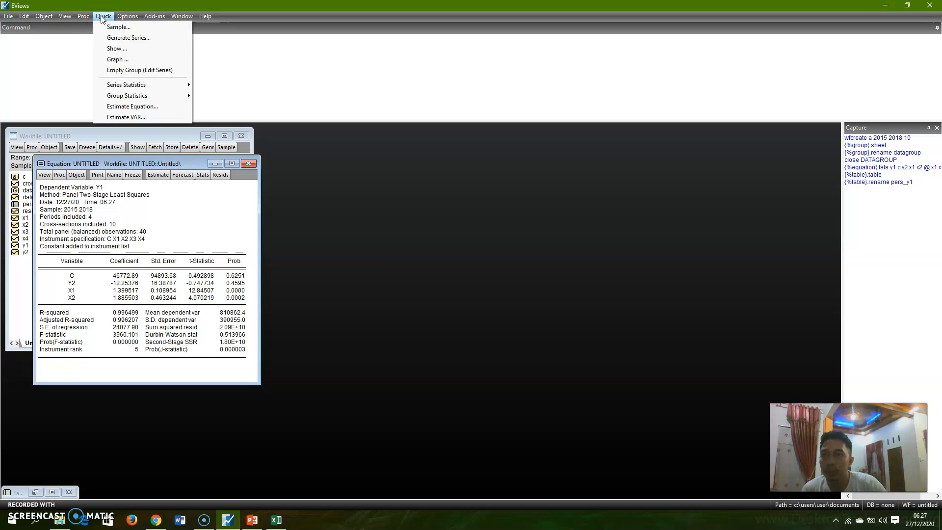
click(132, 105)
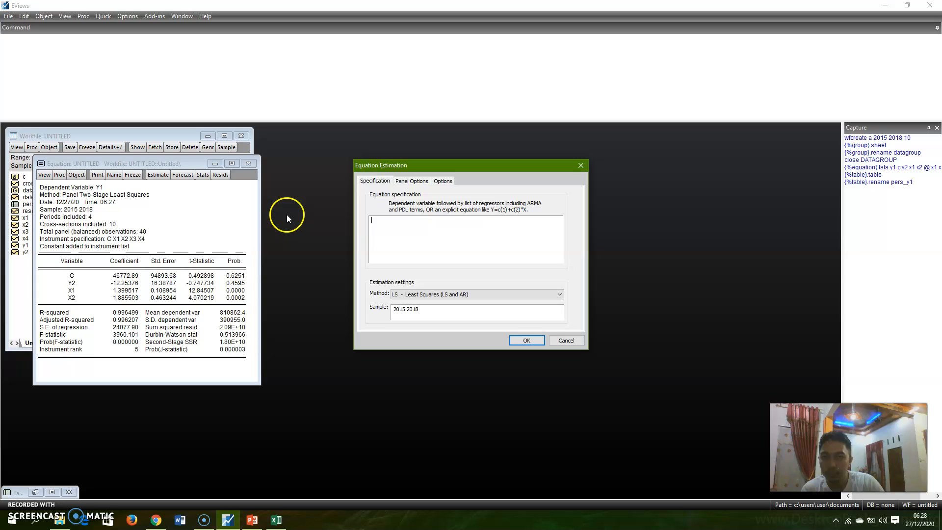
click(397, 228)
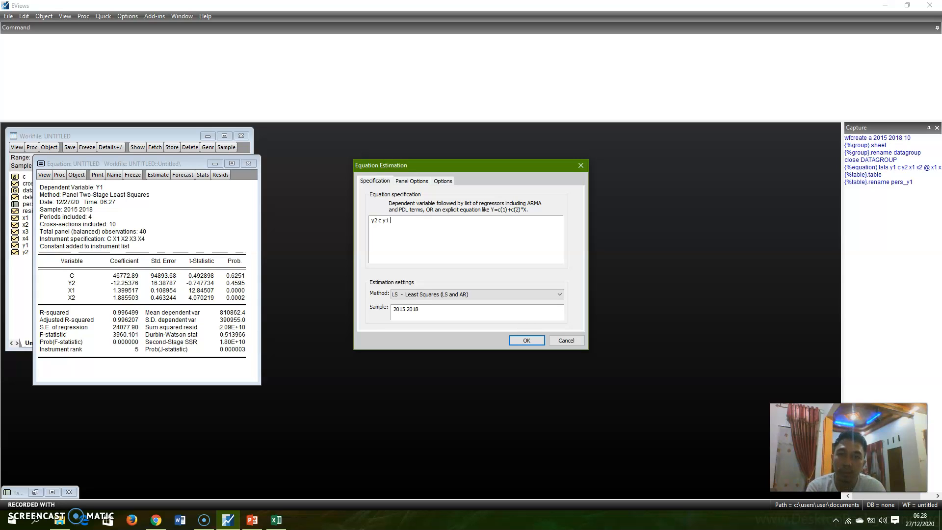
text(3 x4)
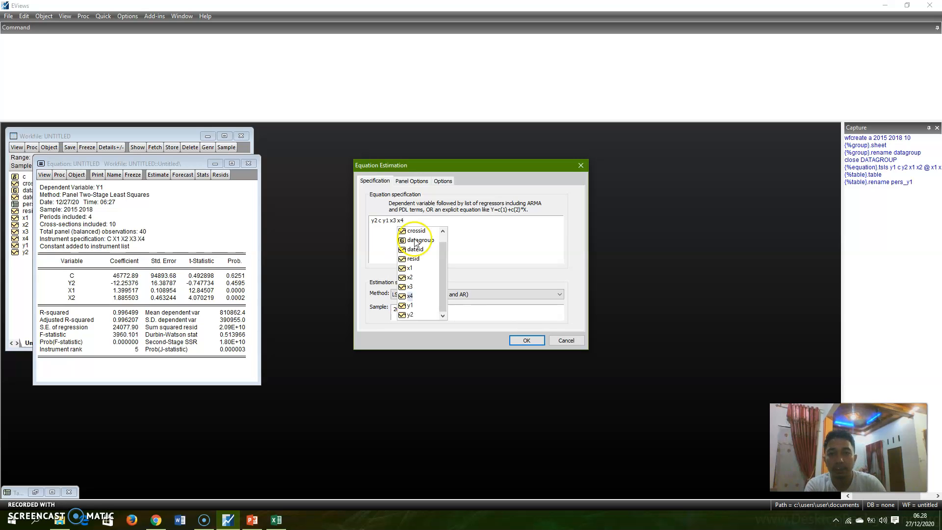
click(470, 295)
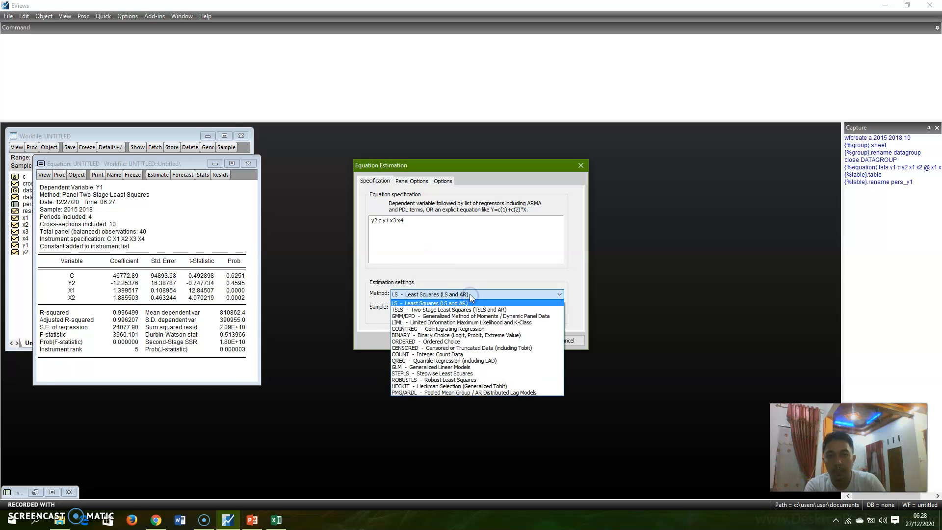
click(426, 310)
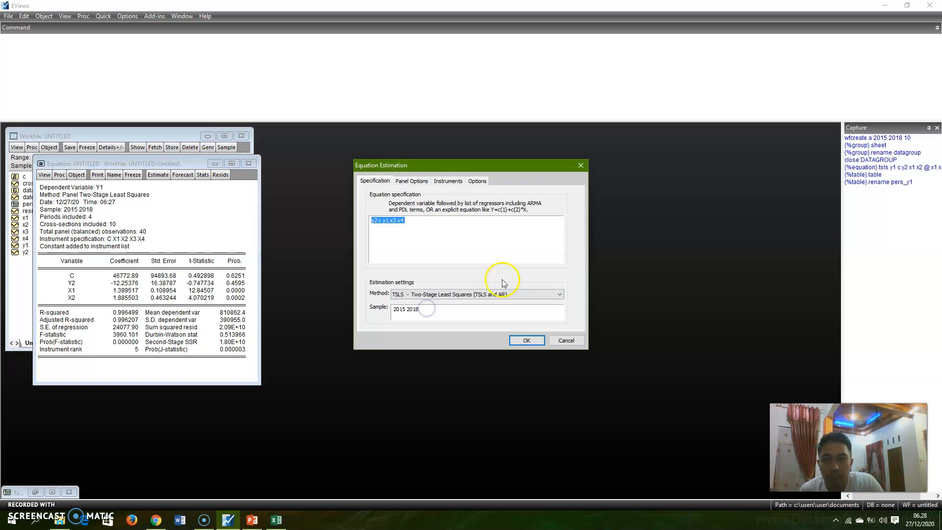
Enter x1 x2 x3 x4 as the instrument list and estimate the Y2 equation, deleting the previous untitled equation
click(448, 181)
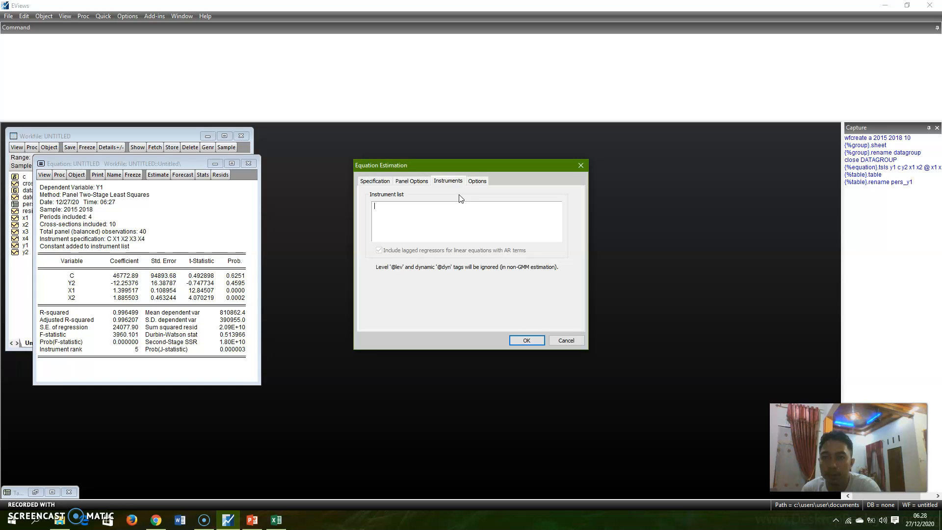
text(x1)
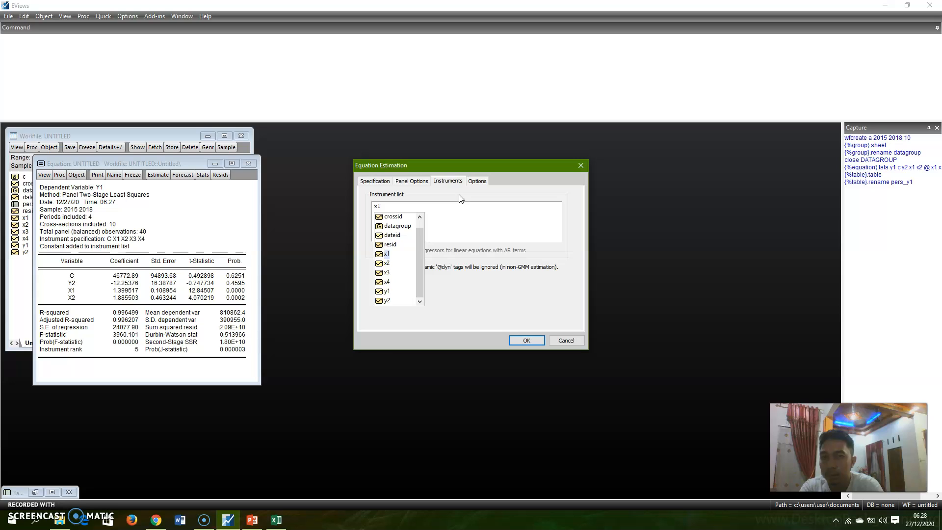
text( x2 x)
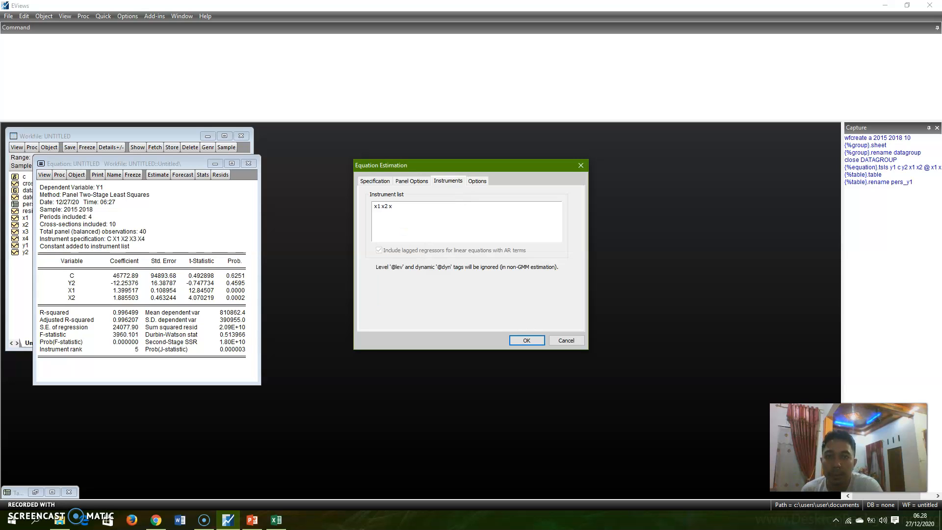
text(3 x4)
click(526, 338)
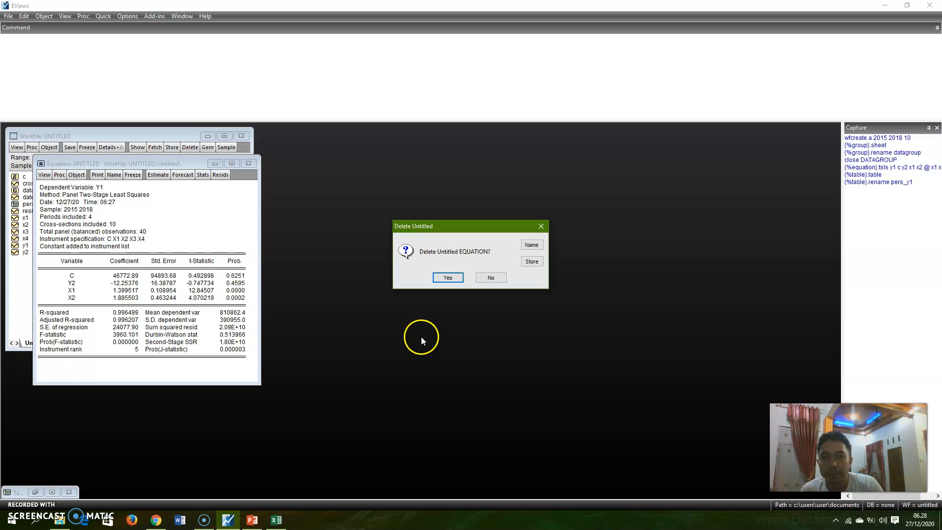
click(447, 279)
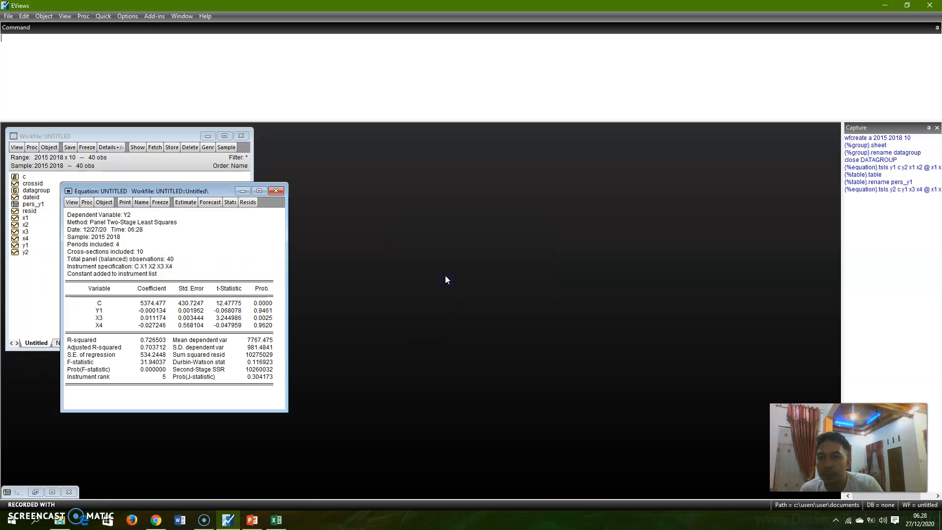
Freeze the Y2 estimation output as a table and name it pers_y2
click(160, 203)
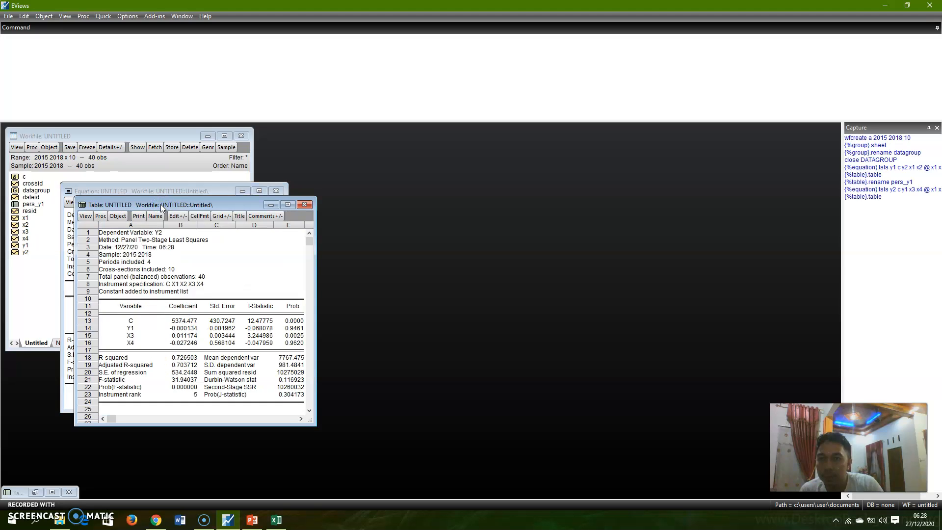
click(156, 217)
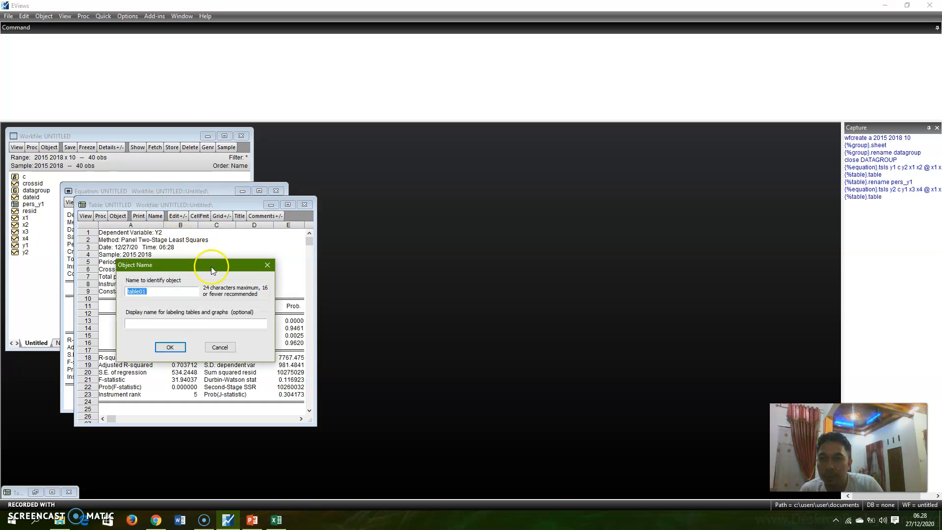
text(pers_y2)
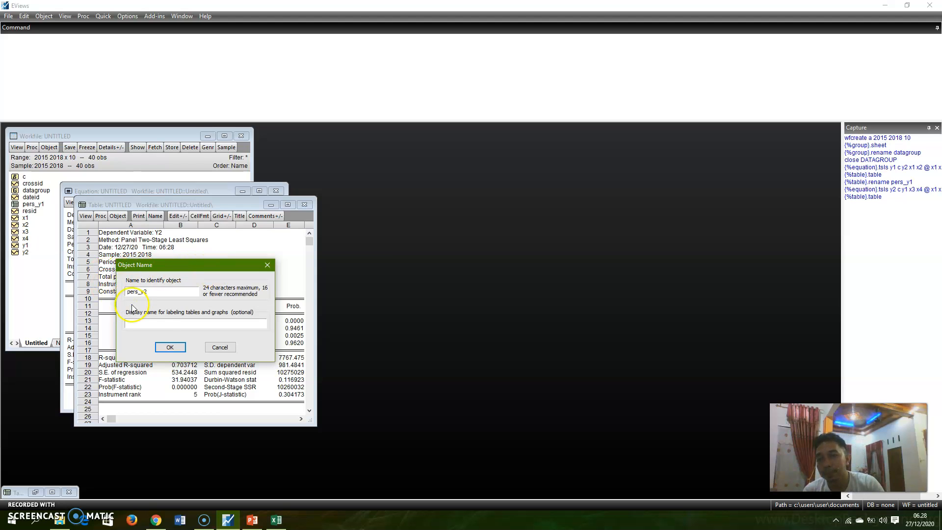
click(170, 347)
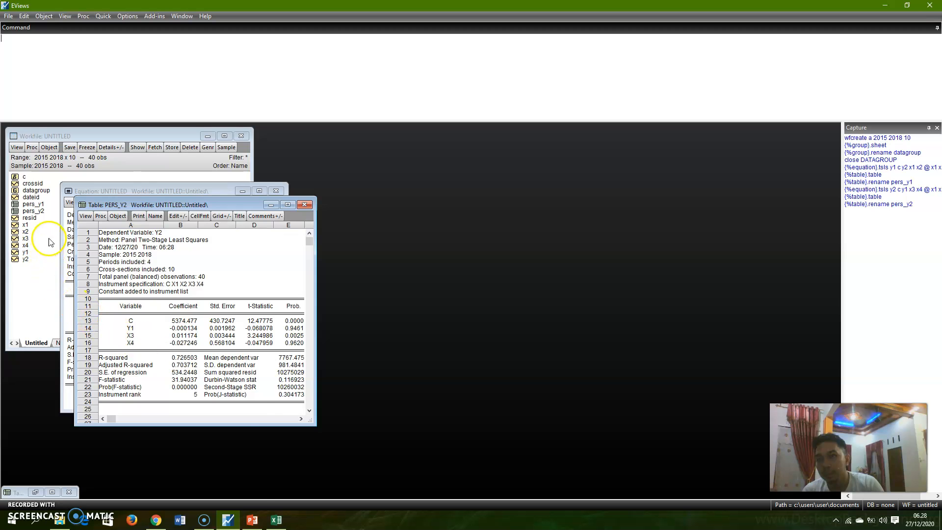
Switch to the PowerPoint presentation to review the Interpretasi Hasil slide for the Y1 equation
click(251, 520)
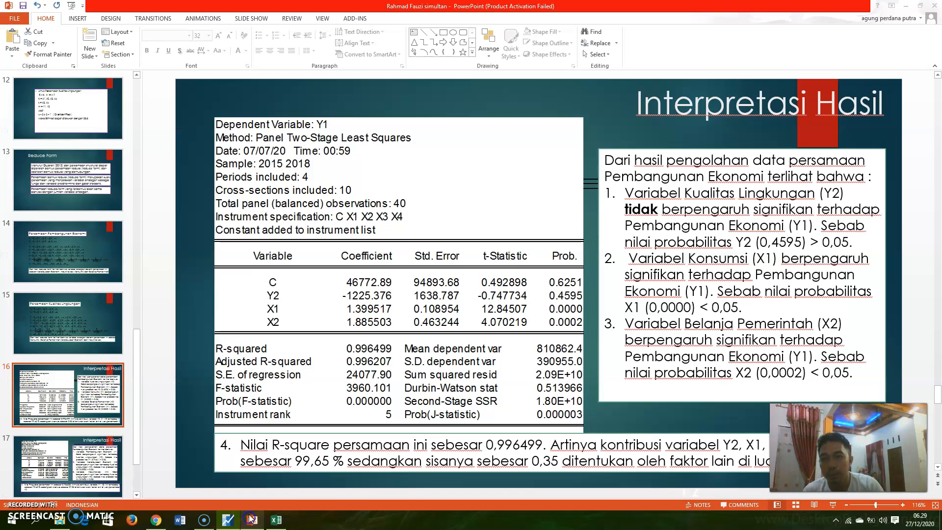